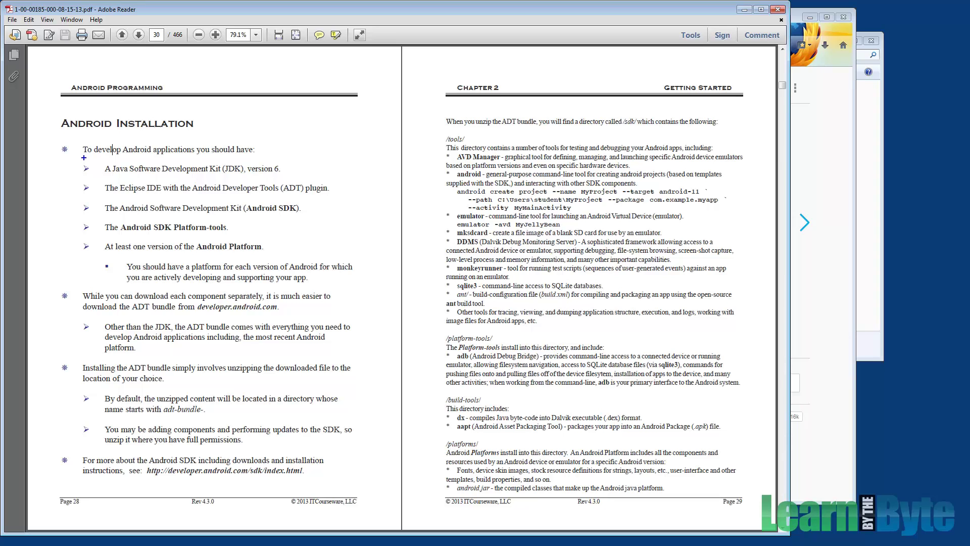
Review the JDK, Eclipse ADT plugin, Android SDK and Android Platform requirements on the Android Installation page.
{"action": "left_click_drag", "start_coordinate": [84, 157], "coordinate": [304, 176]}
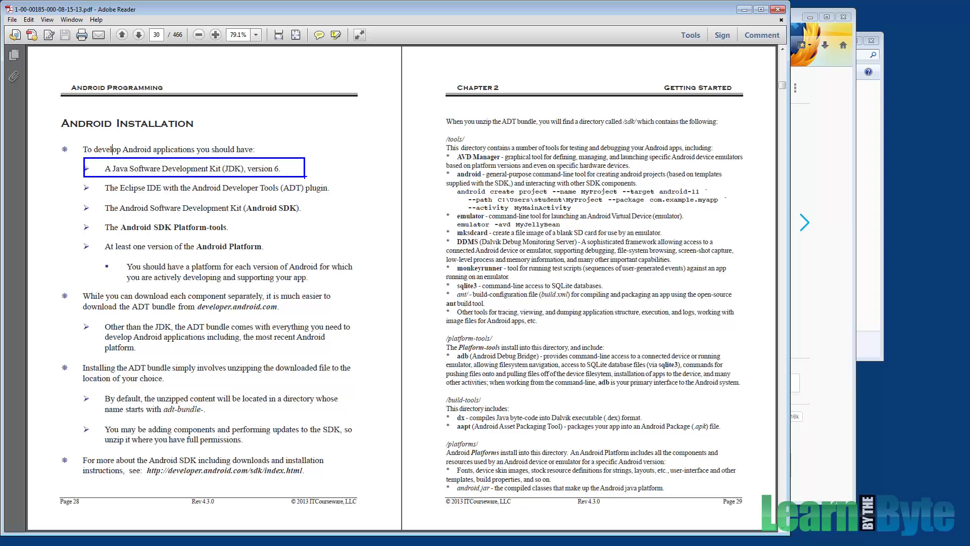
{"action": "key", "text": "e"}
{"action": "left_click_drag", "start_coordinate": [79, 180], "coordinate": [342, 199]}
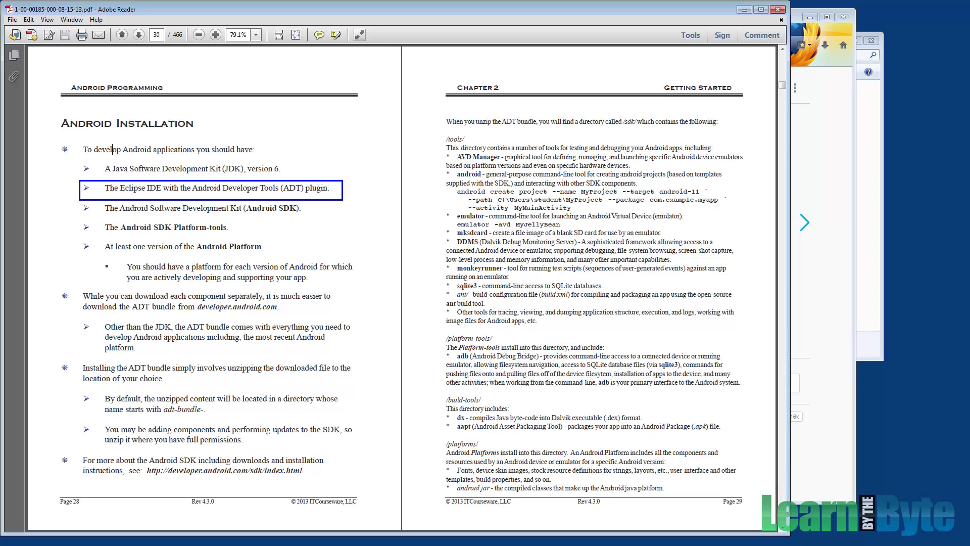
{"action": "key", "text": "e"}
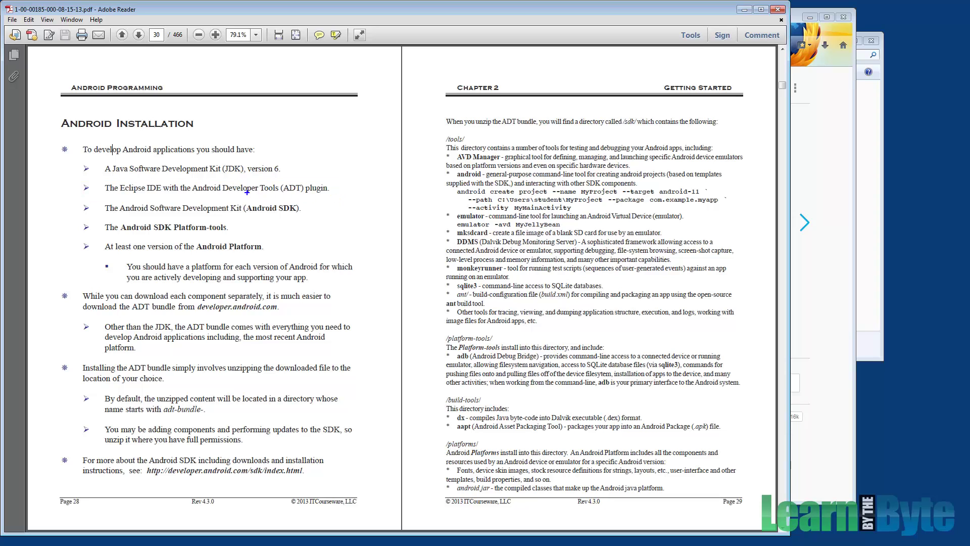
{"action": "left_click_drag", "start_coordinate": [190, 181], "coordinate": [331, 196]}
{"action": "left_click_drag", "start_coordinate": [68, 200], "coordinate": [343, 217]}
{"action": "left_click_drag", "start_coordinate": [79, 237], "coordinate": [366, 286]}
Examine the ADT bundle download notes, the JDK exception and the list of components the bundle covers.
{"action": "mouse_move", "coordinate": [76, 302]}
{"action": "left_mouse_down"}
{"action": "mouse_move", "coordinate": [246, 326]}
{"action": "mouse_move", "coordinate": [282, 317]}
{"action": "left_mouse_up"}
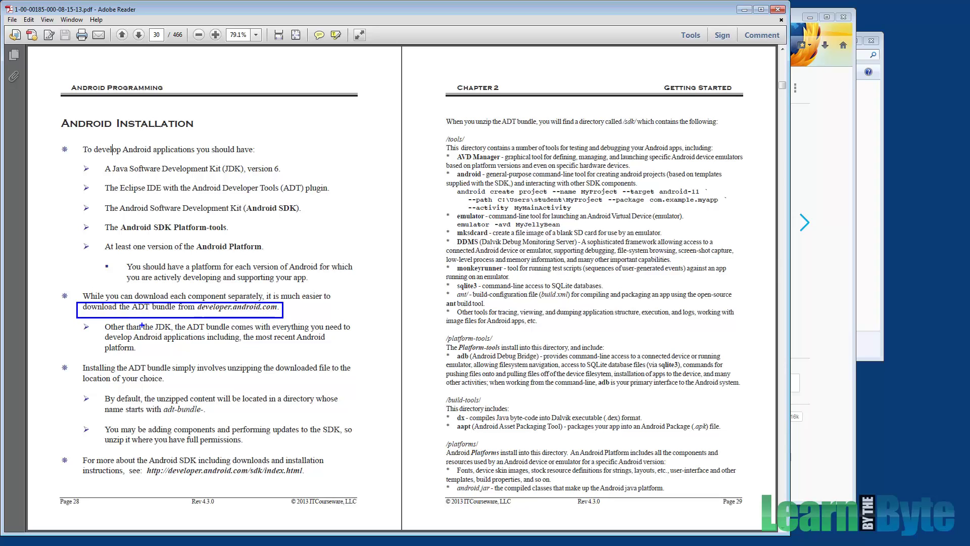
{"action": "key", "text": "e"}
{"action": "mouse_move", "coordinate": [102, 318]}
{"action": "left_mouse_down"}
{"action": "mouse_move", "coordinate": [176, 330]}
{"action": "mouse_move", "coordinate": [144, 316]}
{"action": "mouse_move", "coordinate": [98, 319]}
{"action": "left_mouse_up"}
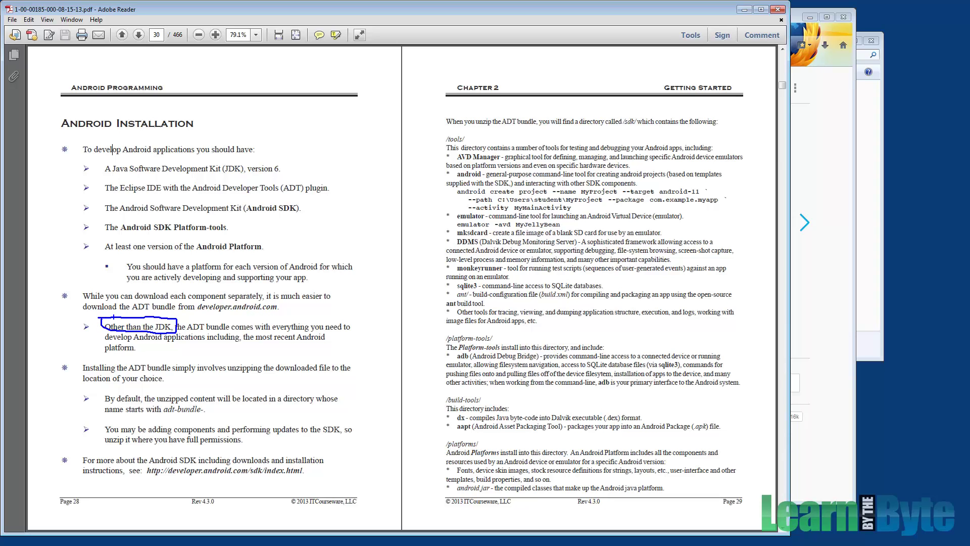
{"action": "key", "text": "e"}
{"action": "left_click_drag", "start_coordinate": [64, 281], "coordinate": [341, 314]}
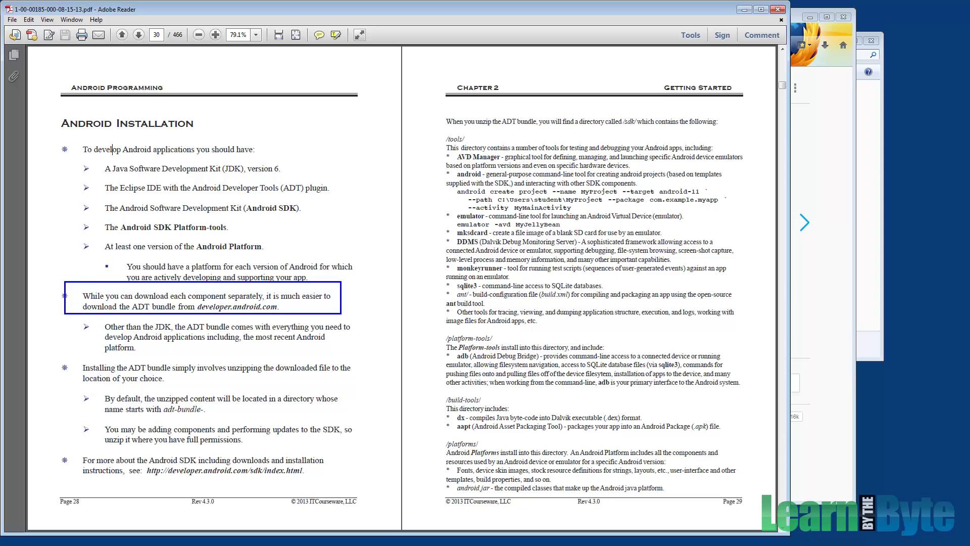
{"action": "key", "text": "e"}
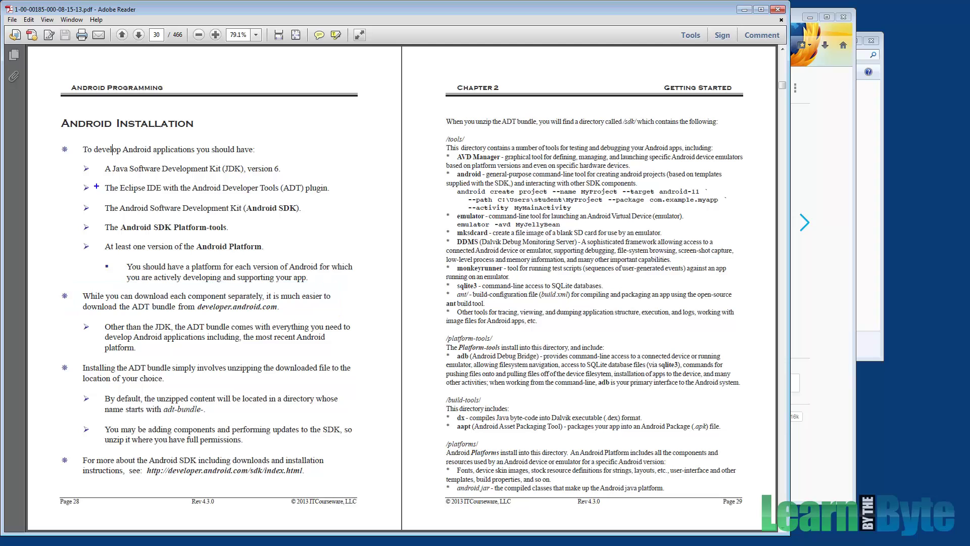
{"action": "mouse_move", "coordinate": [50, 184]}
{"action": "left_mouse_down"}
{"action": "mouse_move", "coordinate": [346, 253]}
{"action": "mouse_move", "coordinate": [364, 276]}
{"action": "mouse_move", "coordinate": [364, 305]}
{"action": "mouse_move", "coordinate": [372, 291]}
{"action": "mouse_move", "coordinate": [382, 304]}
{"action": "mouse_move", "coordinate": [388, 295]}
{"action": "left_mouse_up"}
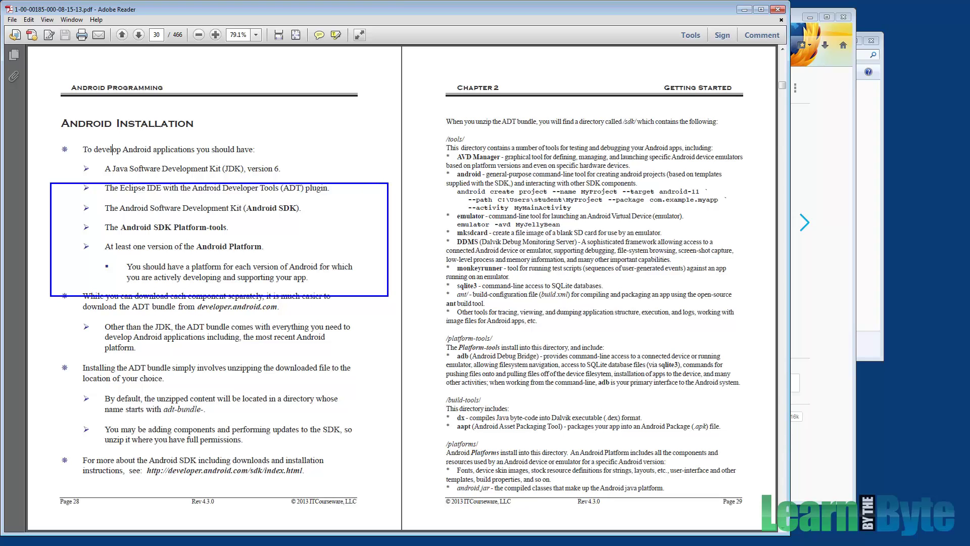
{"action": "key", "text": "e"}
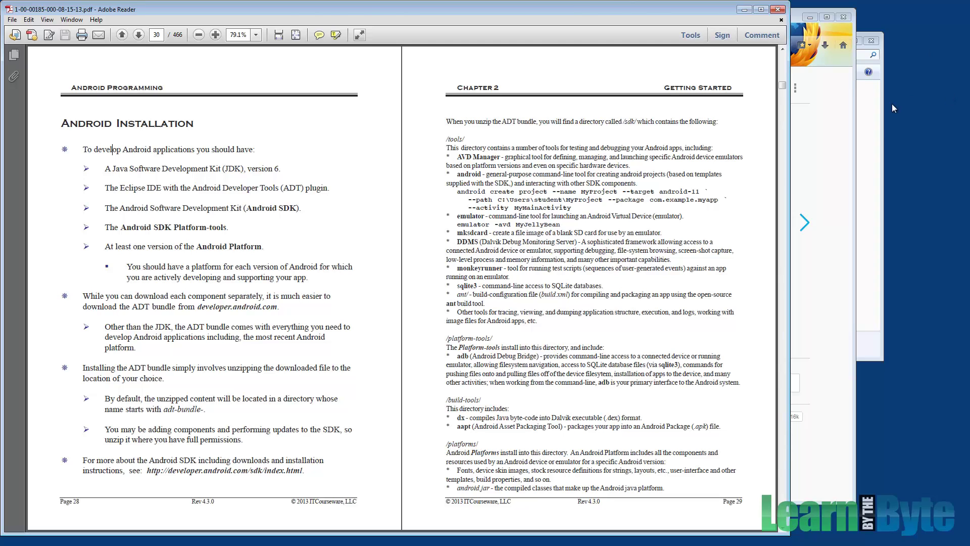
Switch to Firefox and open the Get the SDK page on developer.android.com.
{"action": "left_click", "coordinate": [852, 127]}
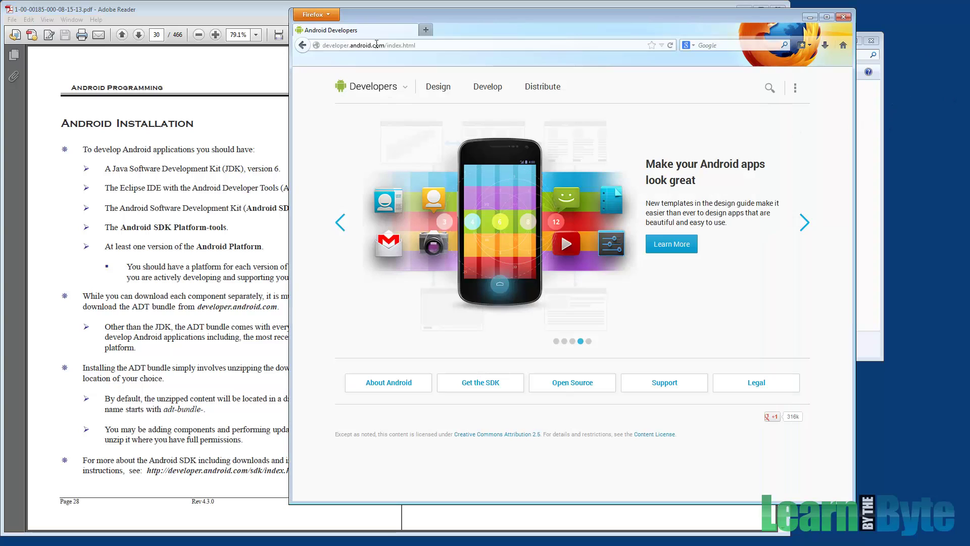
{"action": "left_click_drag", "start_coordinate": [384, 45], "coordinate": [301, 49]}
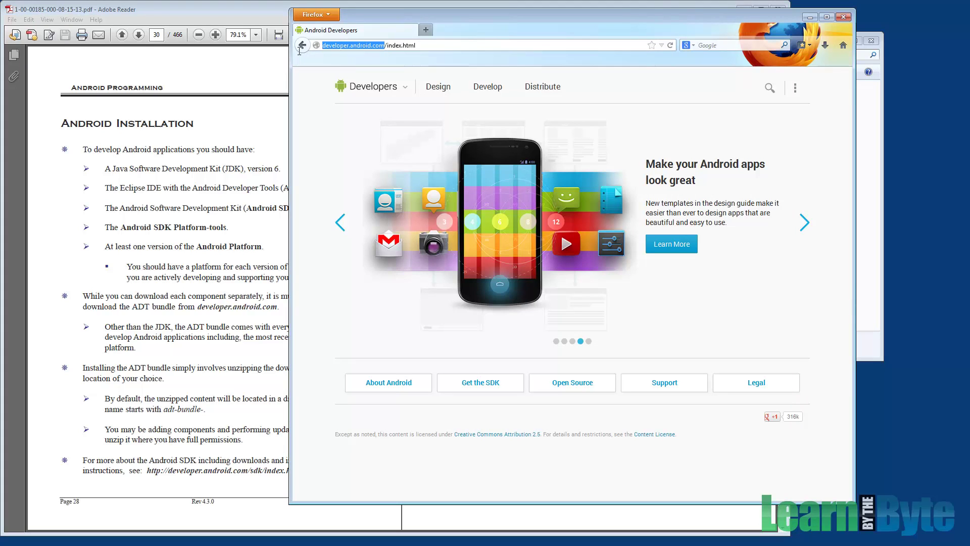
{"action": "left_click", "coordinate": [478, 385]}
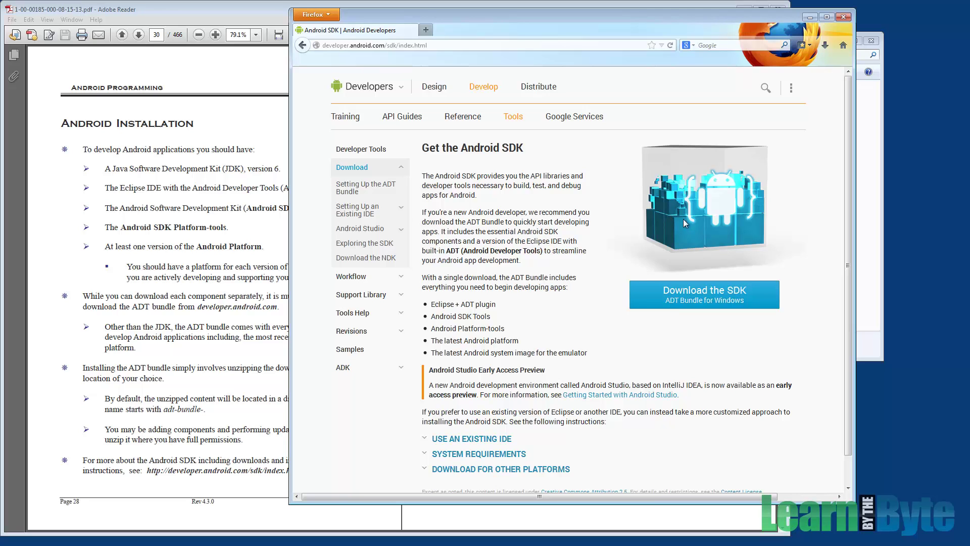
Switch to Windows Explorer and select adt-bundle-windows-x86_64-20130729.zip in the Downloads folder.
{"action": "left_click", "coordinate": [861, 240]}
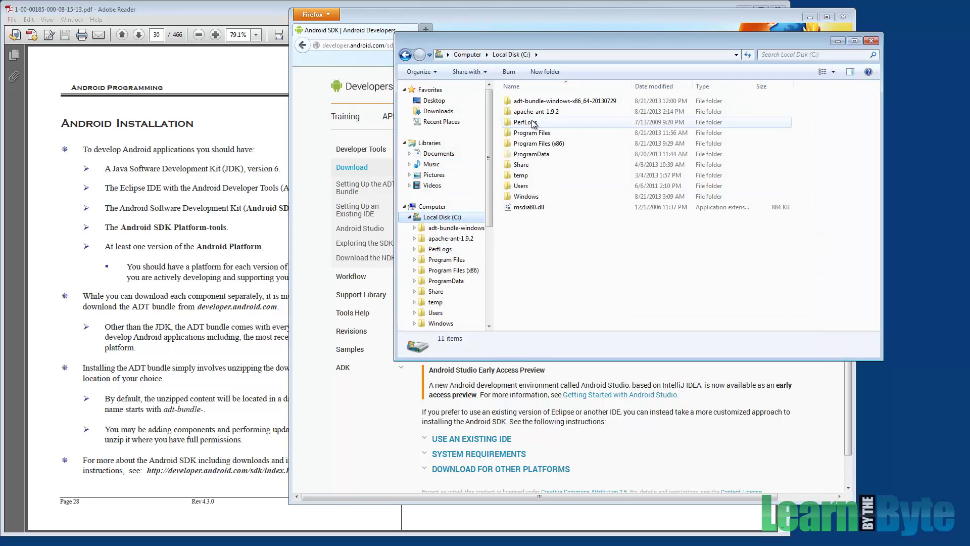
{"action": "left_click", "coordinate": [443, 112]}
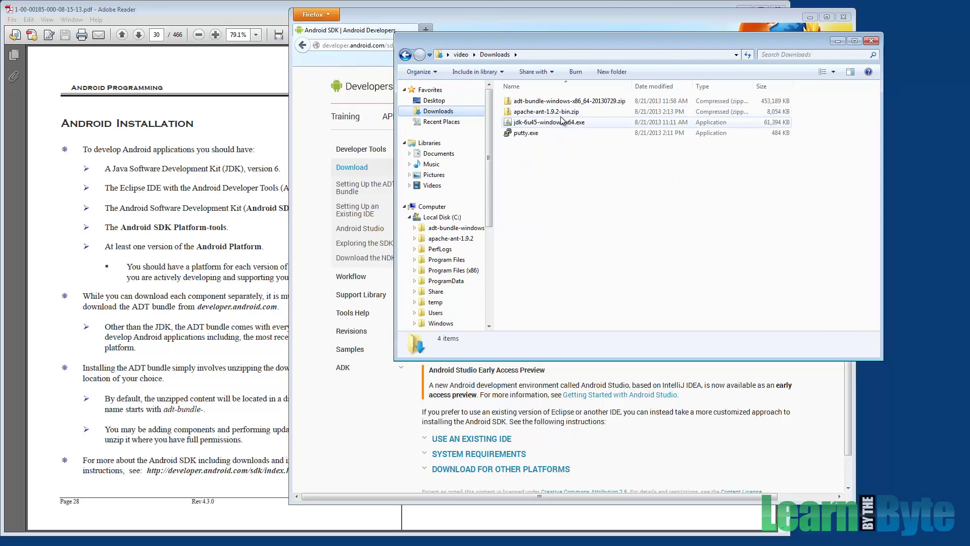
{"action": "left_click", "coordinate": [579, 106]}
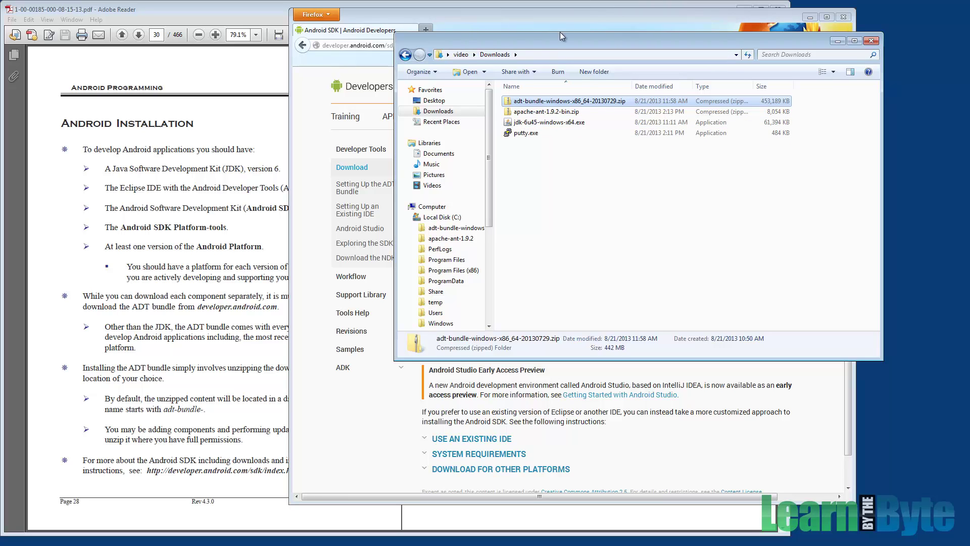
{"action": "left_click", "coordinate": [440, 217]}
{"action": "left_click", "coordinate": [460, 227]}
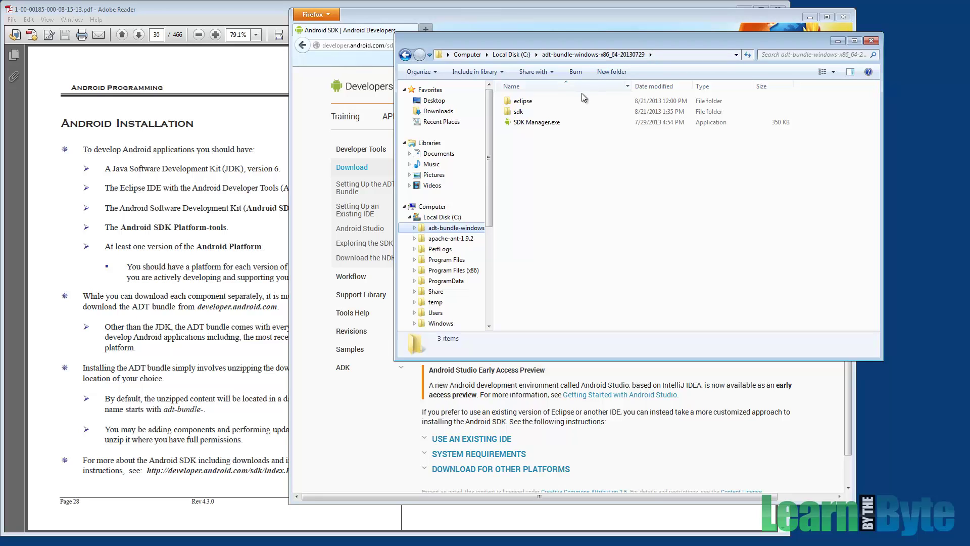
{"action": "left_click", "coordinate": [538, 103]}
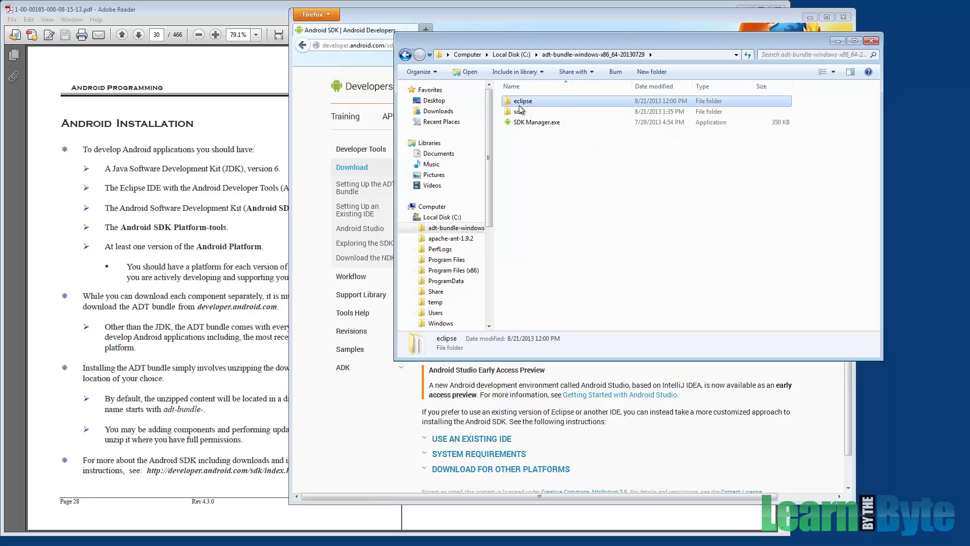
{"action": "double_click", "coordinate": [522, 103]}
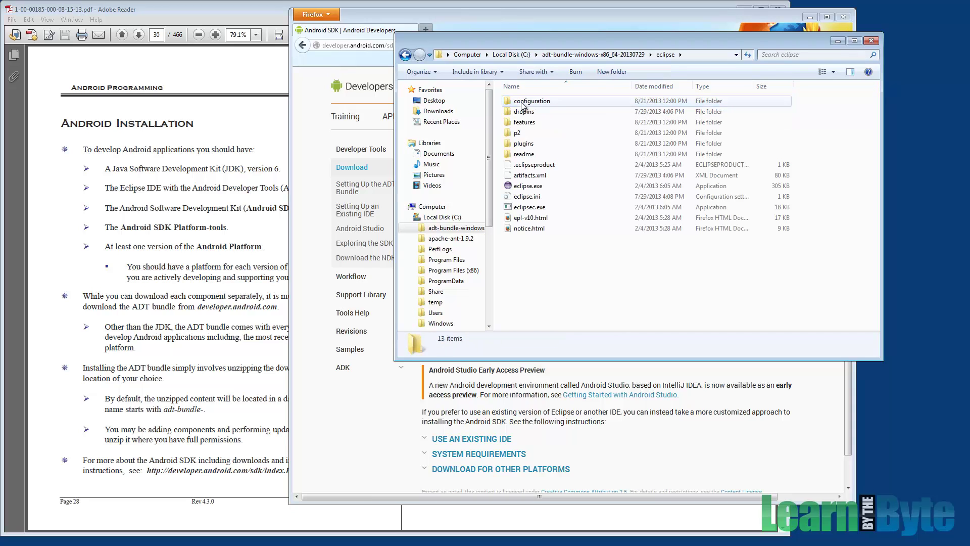
{"action": "left_click", "coordinate": [624, 187]}
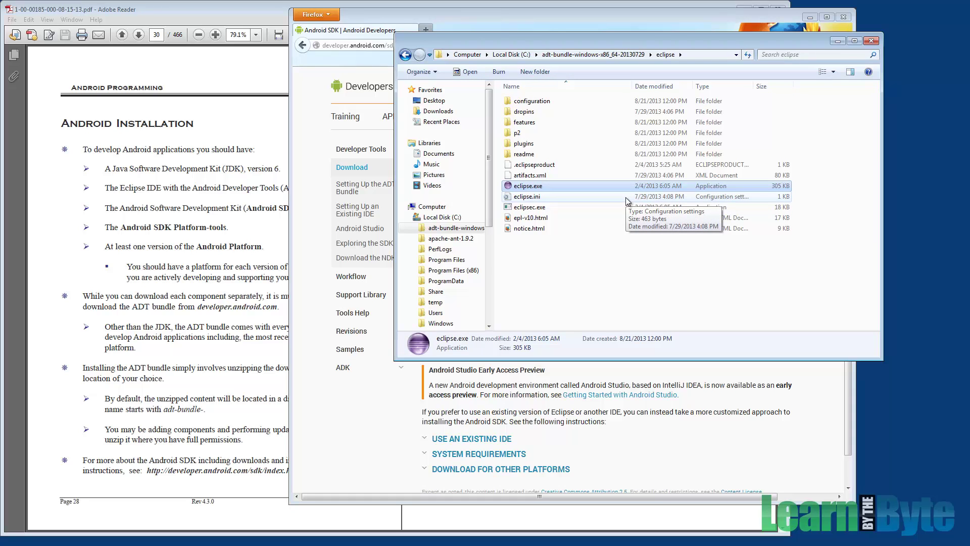
{"action": "left_click", "coordinate": [525, 144]}
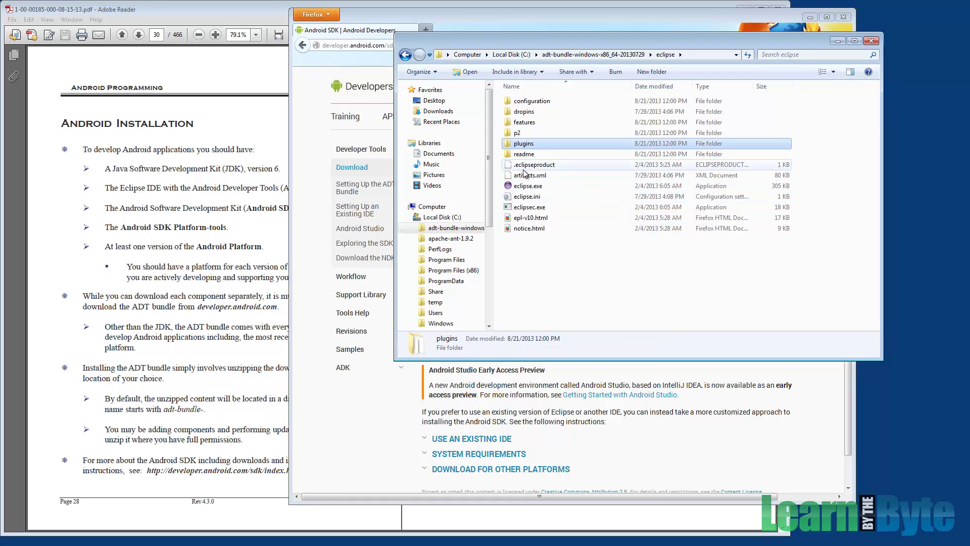
Go back to the bundle folder, open sdk\tools, and locate emulator.exe and android.bat.
{"action": "left_click", "coordinate": [405, 54]}
{"action": "left_click", "coordinate": [526, 112]}
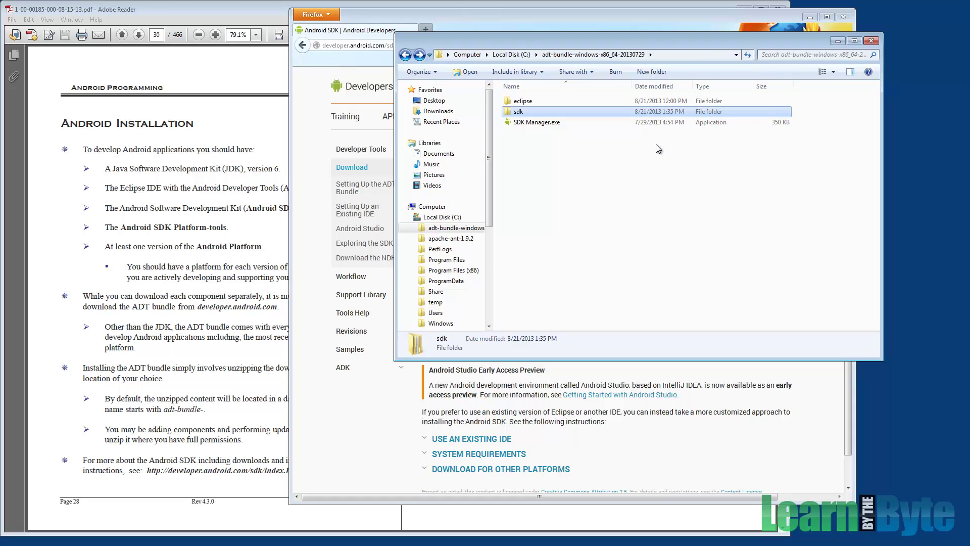
{"action": "double_click", "coordinate": [565, 111]}
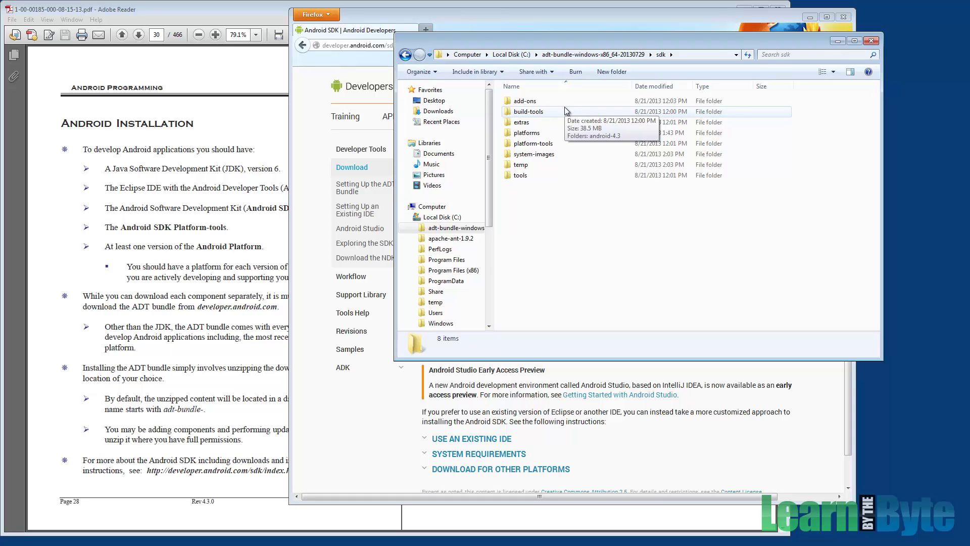
{"action": "double_click", "coordinate": [520, 175]}
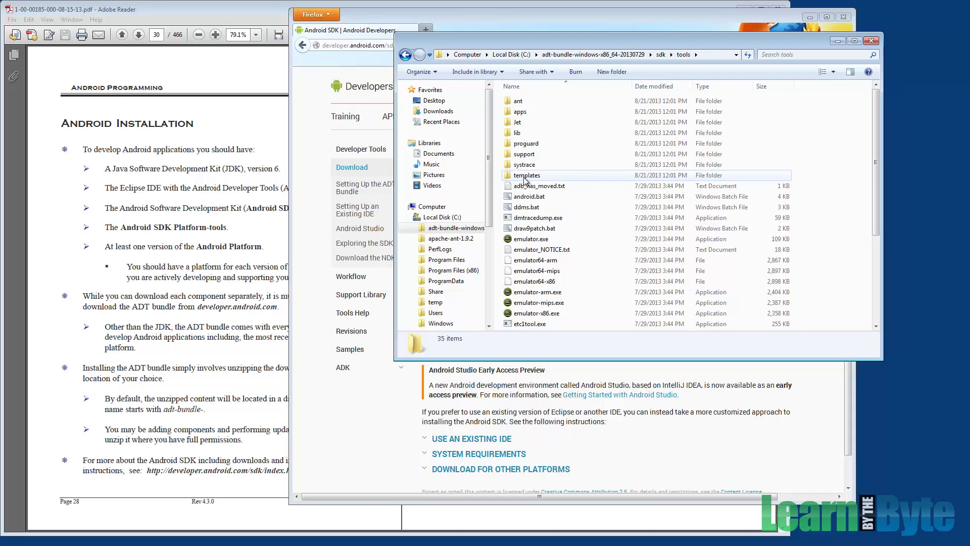
{"action": "left_click", "coordinate": [543, 243]}
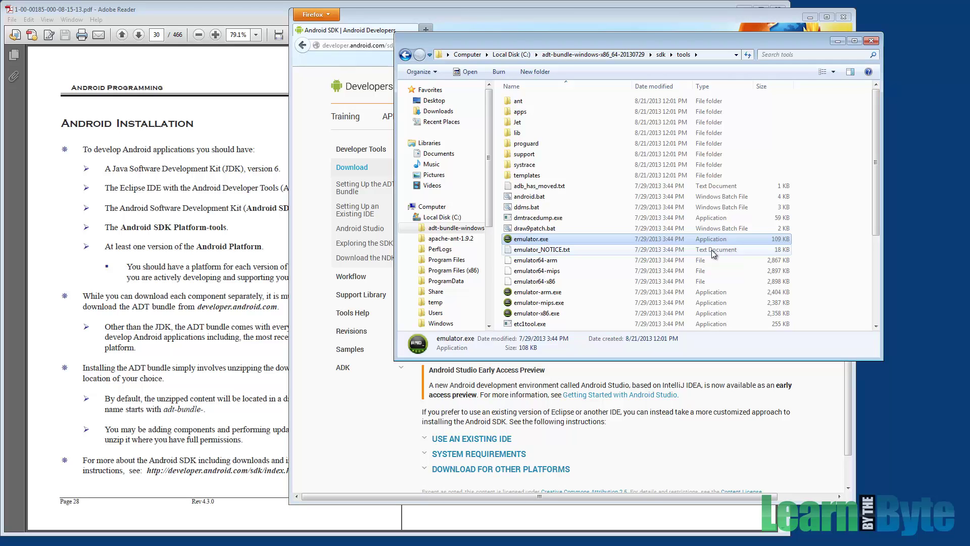
{"action": "left_click", "coordinate": [553, 196]}
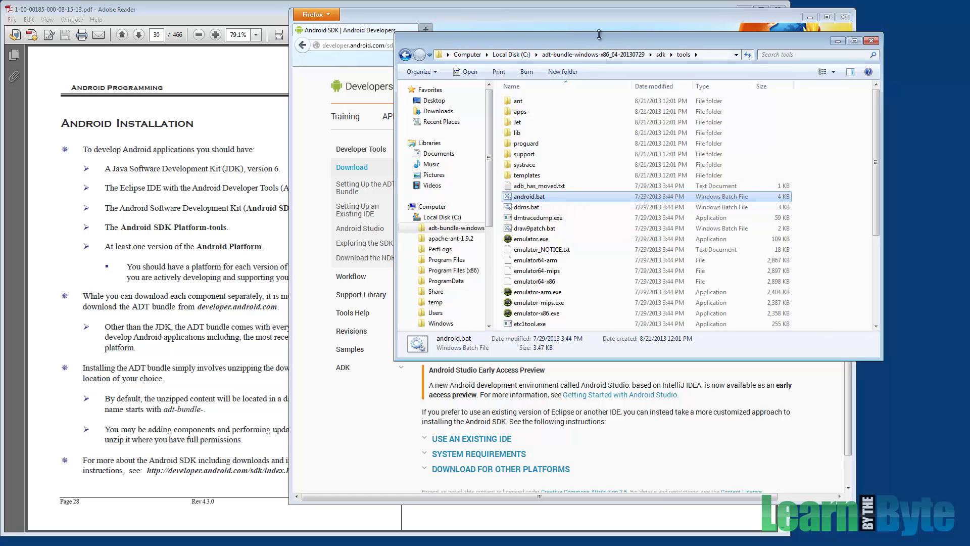
Open the sdk's platform-tools folder and select adb.exe.
{"action": "left_click", "coordinate": [660, 54]}
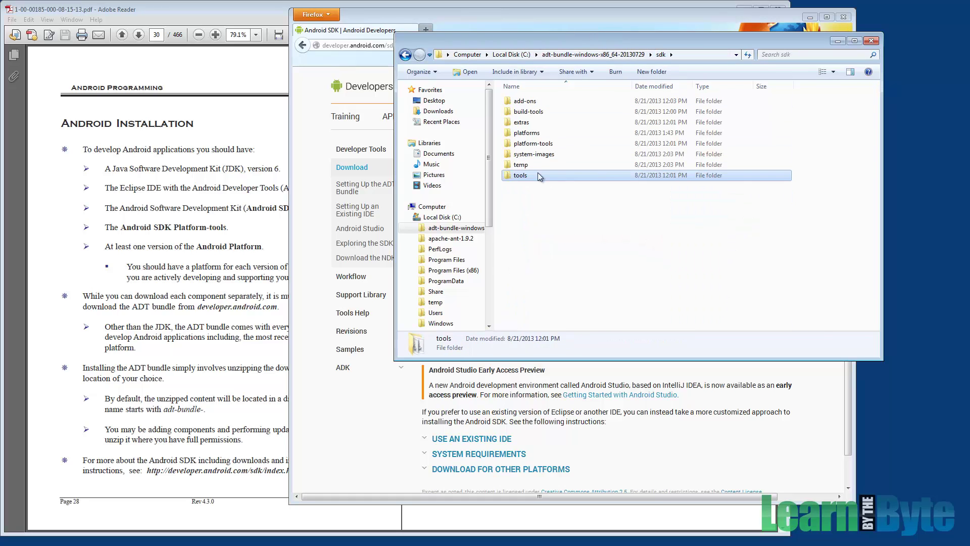
{"action": "double_click", "coordinate": [533, 144]}
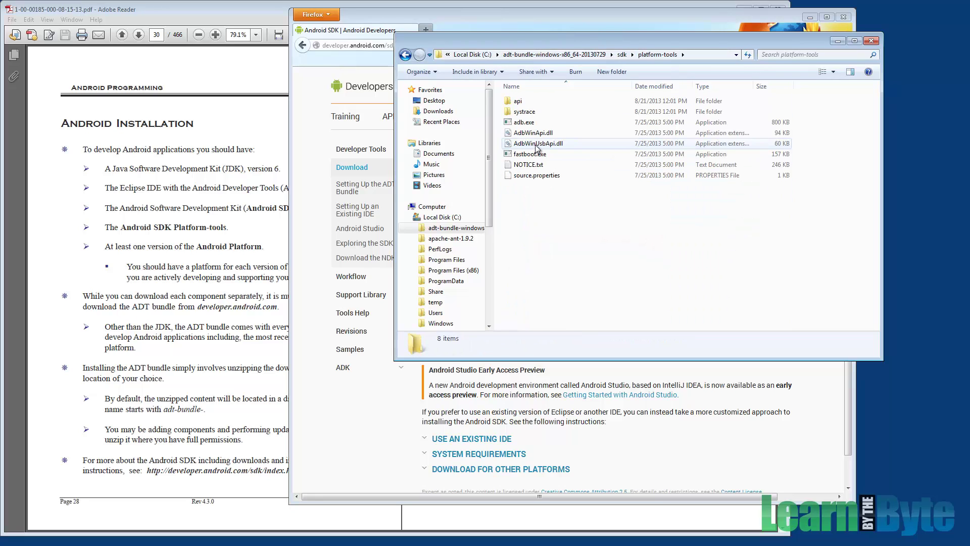
{"action": "left_click", "coordinate": [603, 123]}
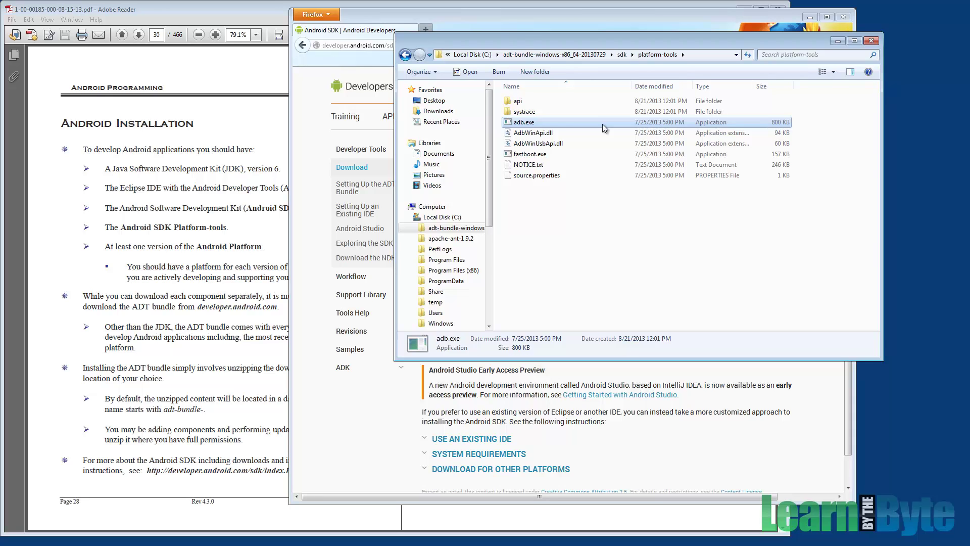
Switch to Adobe Reader and read the adb description under /platform-tools/ opposite the Android Installation page.
{"action": "left_click", "coordinate": [282, 134]}
{"action": "scroll", "coordinate": [157, 253], "scroll_direction": "up", "scroll_amount": 3}
{"action": "scroll", "coordinate": [157, 253], "scroll_direction": "down", "scroll_amount": 2}
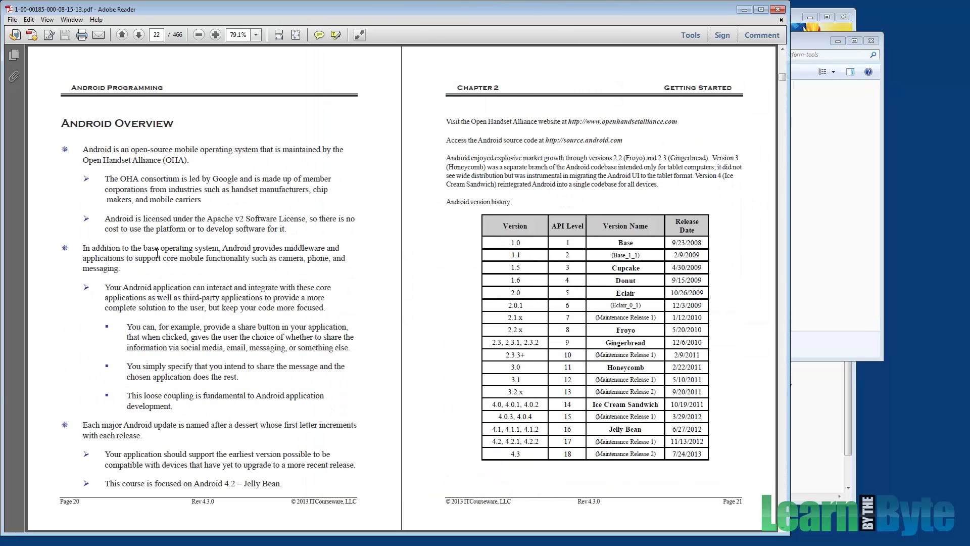
{"action": "scroll", "coordinate": [157, 253], "scroll_direction": "up", "scroll_amount": 2}
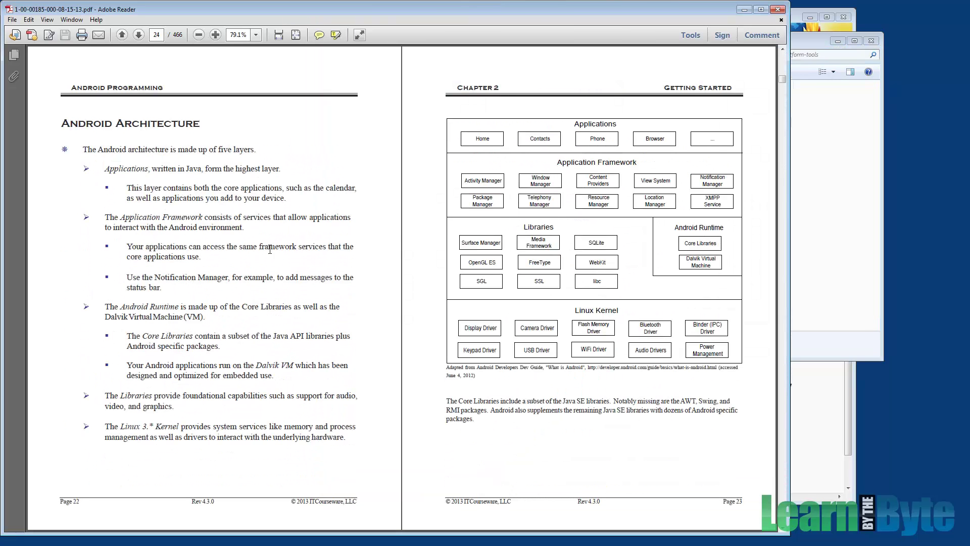
{"action": "double_click", "coordinate": [596, 243]}
{"action": "scroll", "coordinate": [535, 247], "scroll_direction": "down", "scroll_amount": 3}
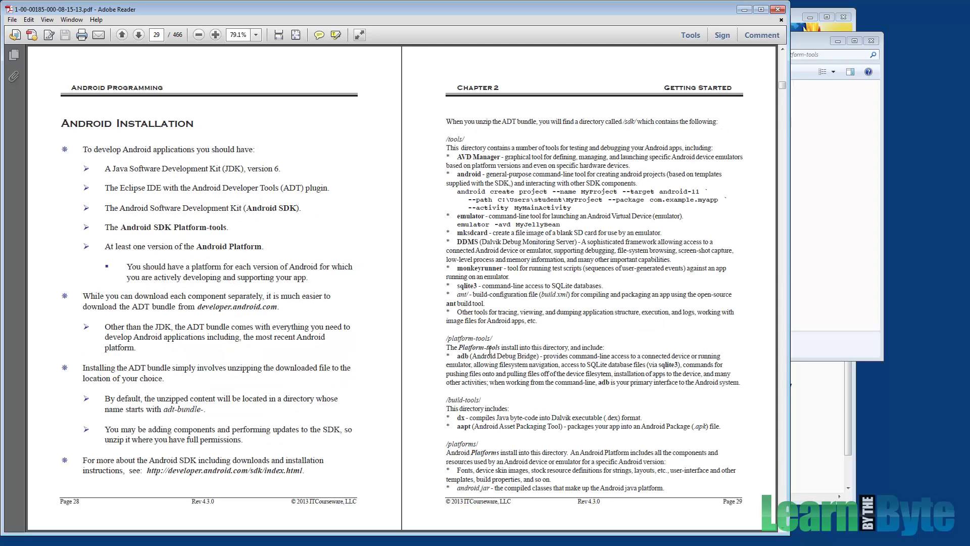
{"action": "left_click_drag", "start_coordinate": [498, 341], "coordinate": [454, 342]}
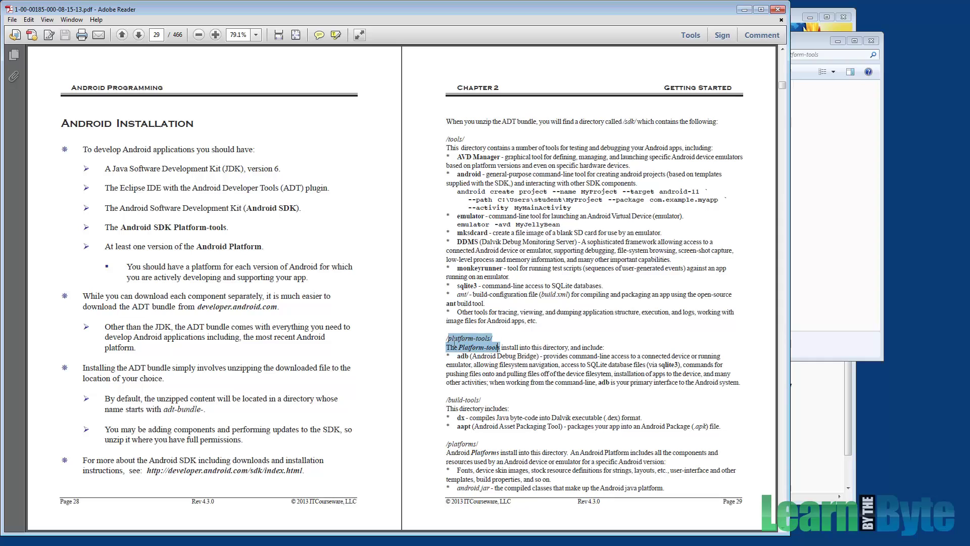
{"action": "double_click", "coordinate": [462, 355]}
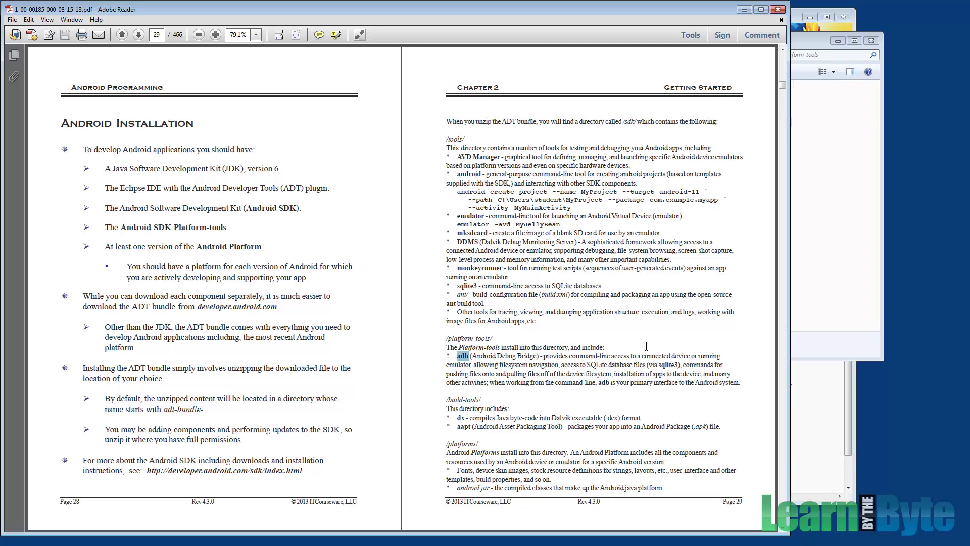
Switch back to Windows Explorer, open the sdk's build-tools\android-4.3 folder, and locate dx.bat and aapt.exe.
{"action": "left_click", "coordinate": [811, 278]}
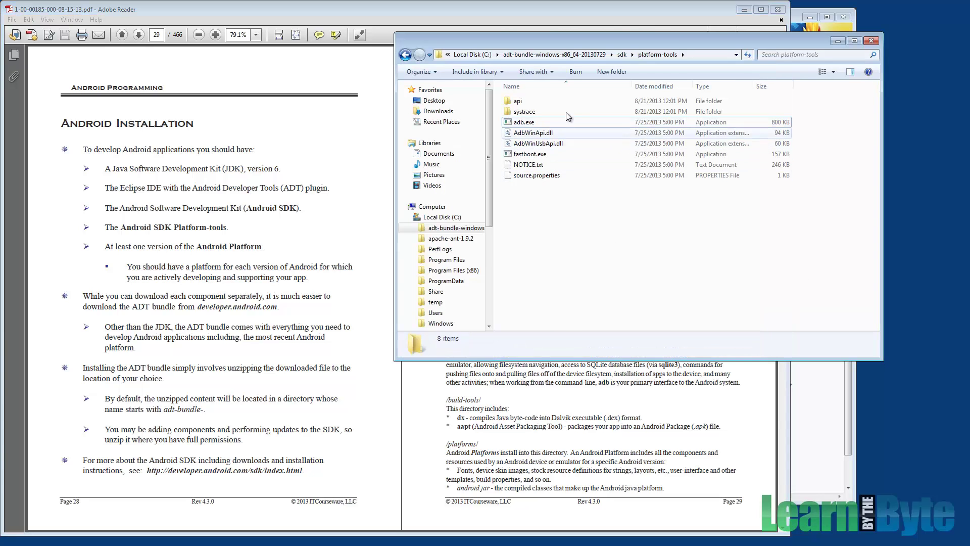
{"action": "left_click", "coordinate": [622, 54]}
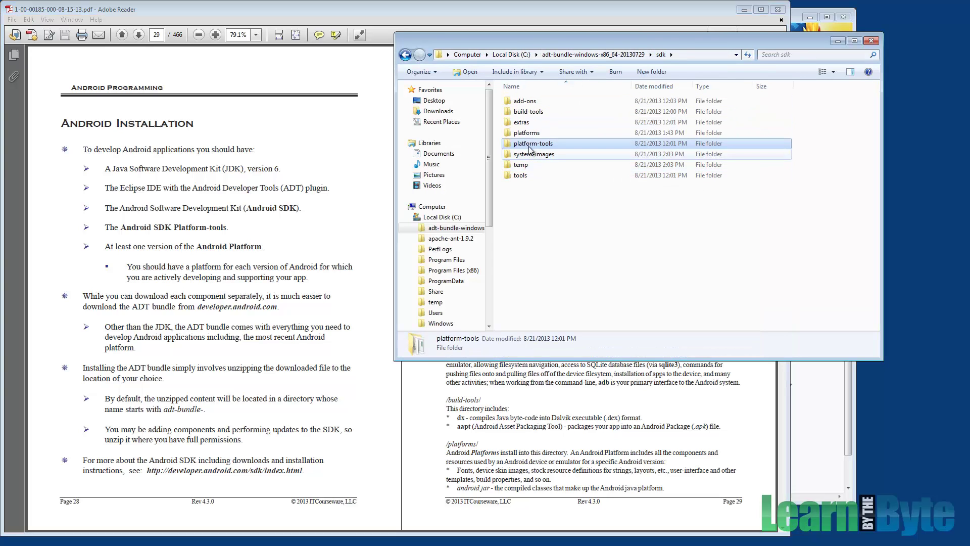
{"action": "left_click", "coordinate": [524, 111]}
{"action": "double_click", "coordinate": [524, 112]}
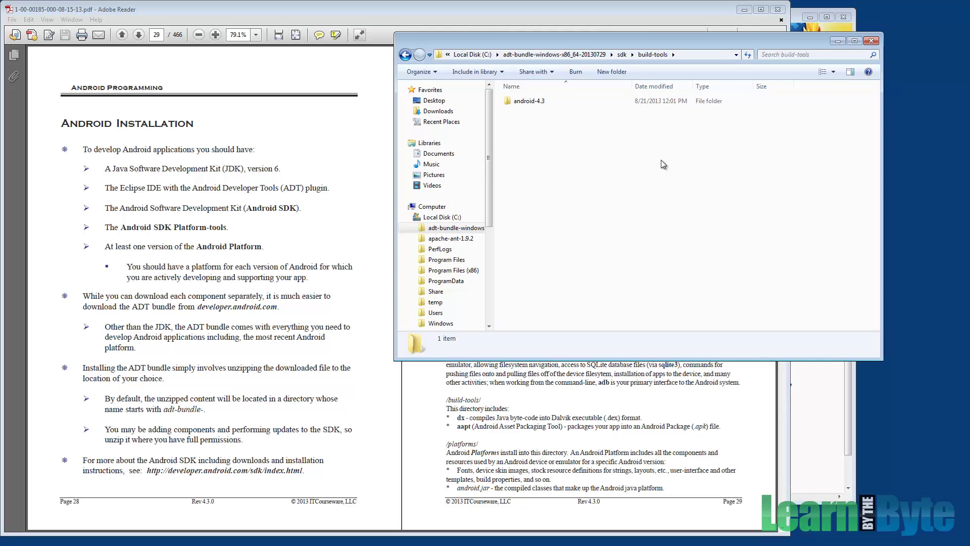
{"action": "double_click", "coordinate": [528, 101]}
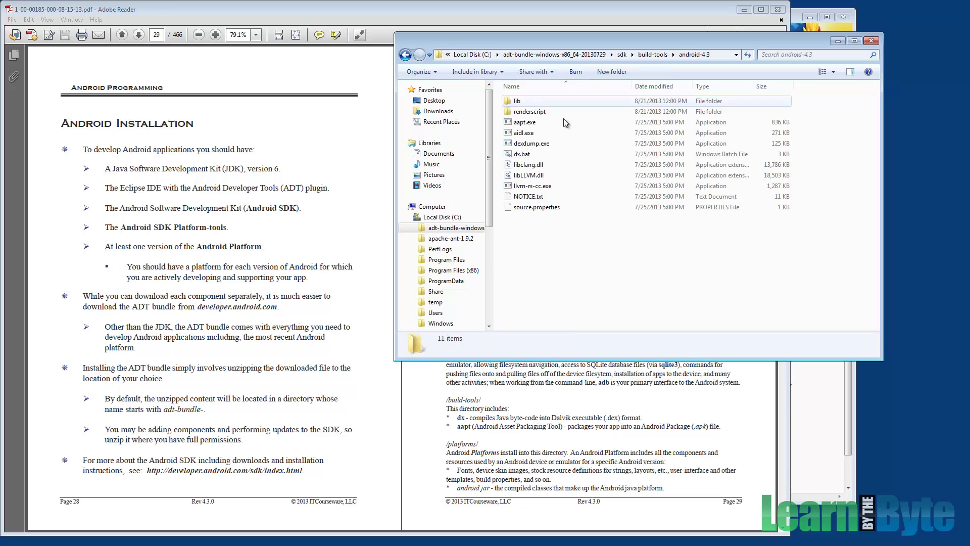
{"action": "left_click", "coordinate": [521, 154]}
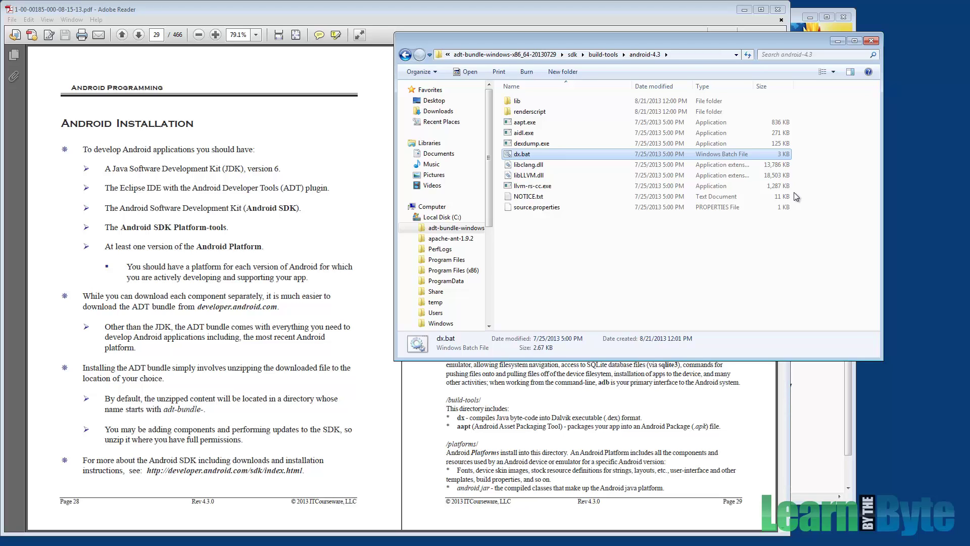
{"action": "left_click", "coordinate": [524, 122]}
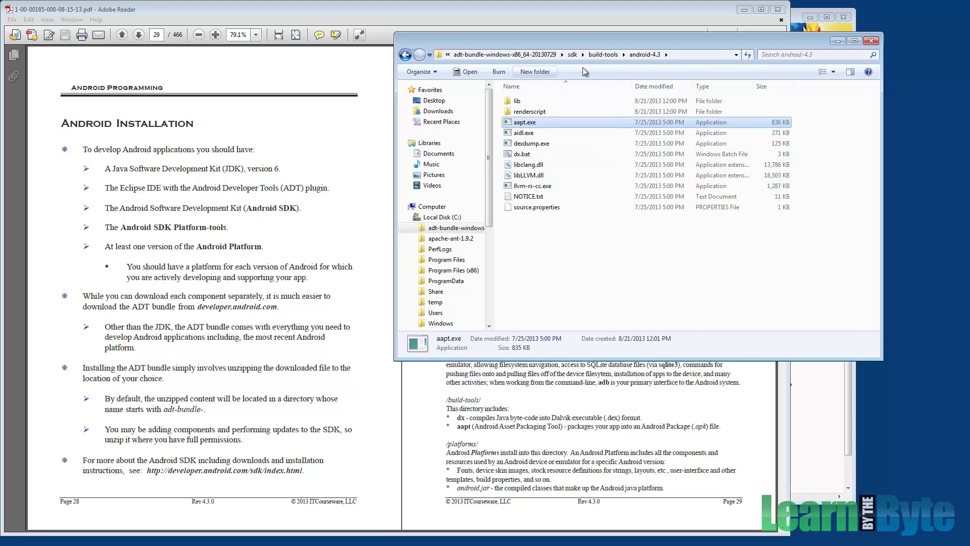
Return to the sdk folder and select its platforms folder.
{"action": "left_click", "coordinate": [603, 55]}
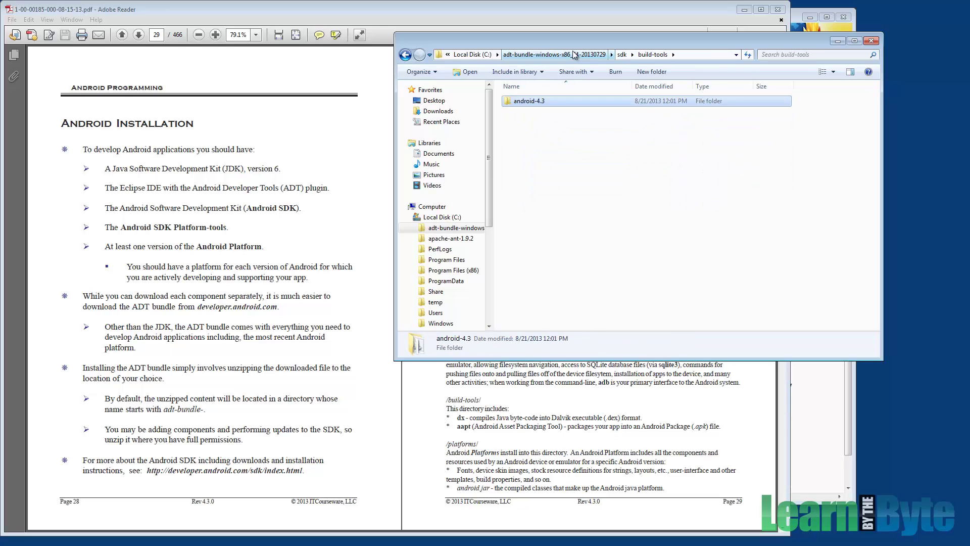
{"action": "left_click", "coordinate": [621, 54]}
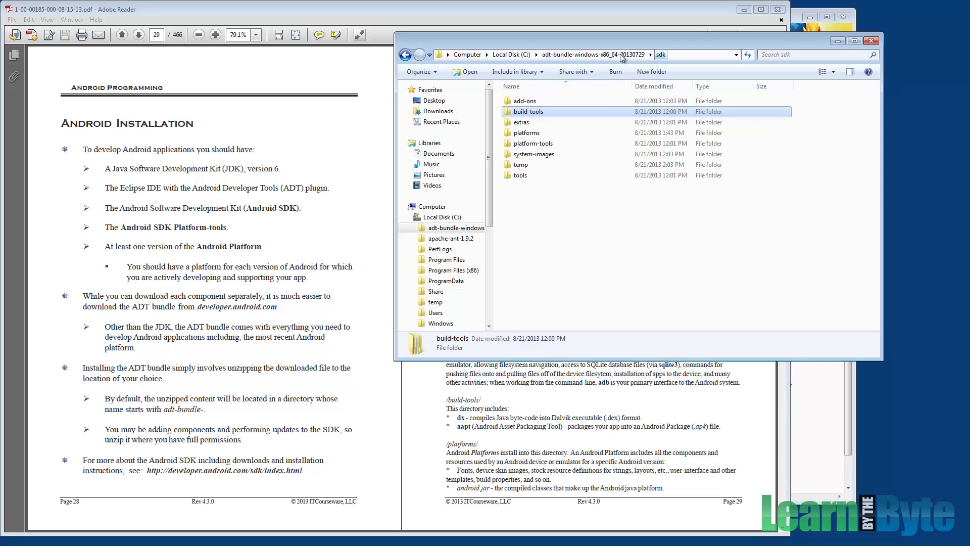
{"action": "left_click", "coordinate": [527, 133]}
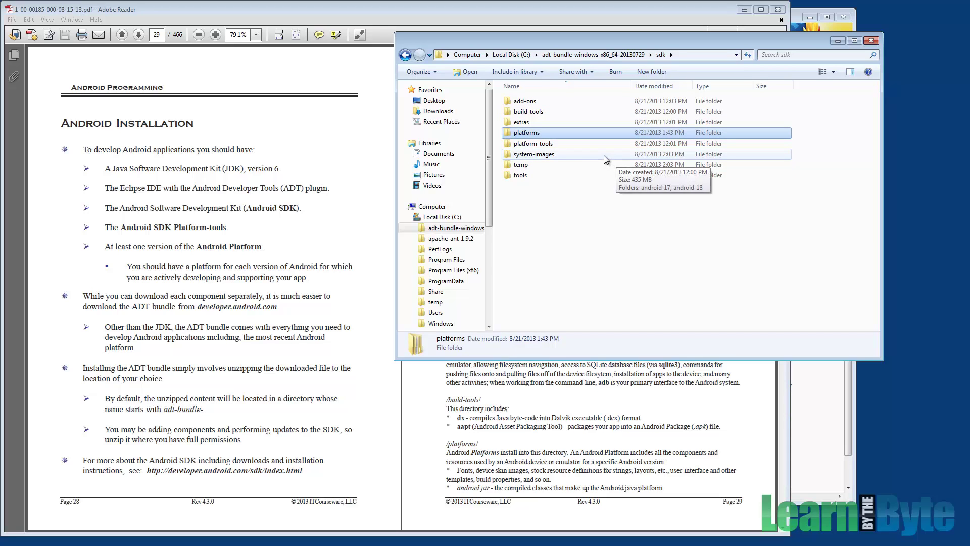